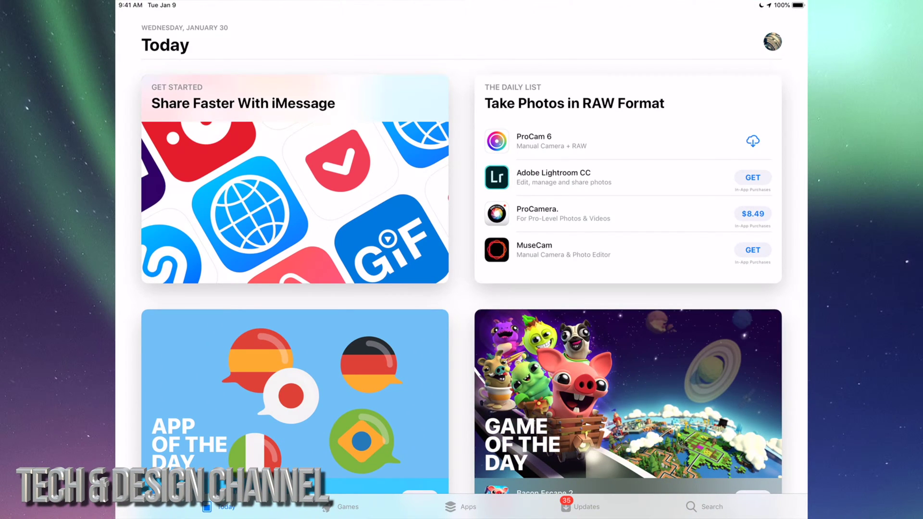
Open the App Store Updates tab to browse the apps with available updates.
click(581, 506)
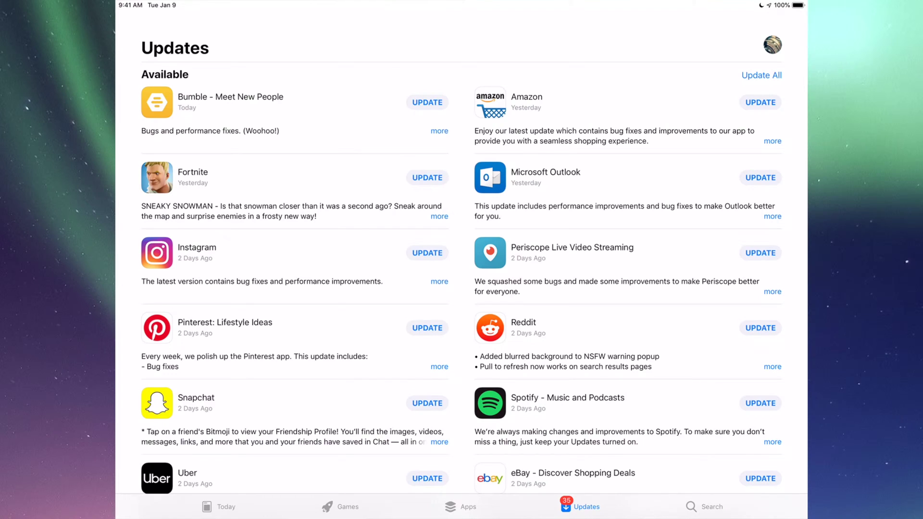
scroll(462, 268, down, 5)
scroll(461, 267, down, 2)
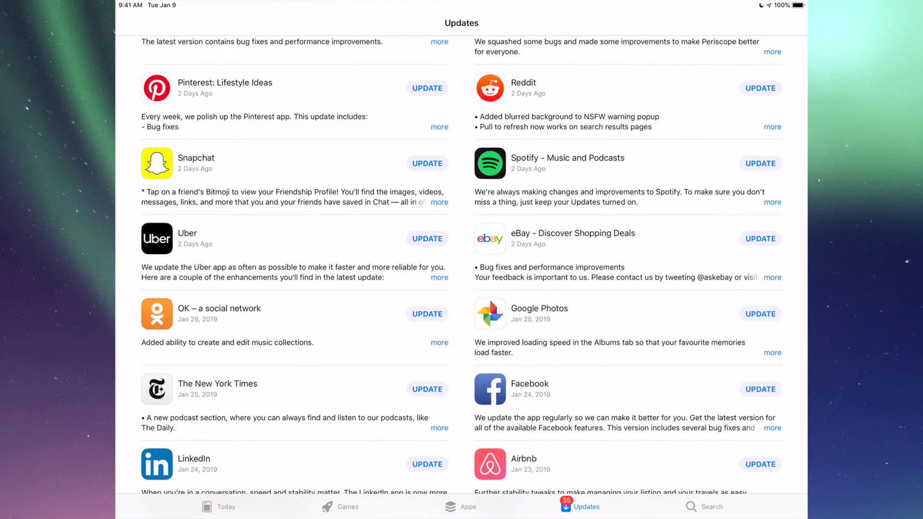
scroll(461, 267, down, 3)
scroll(462, 267, down, 3)
scroll(462, 266, down, 3)
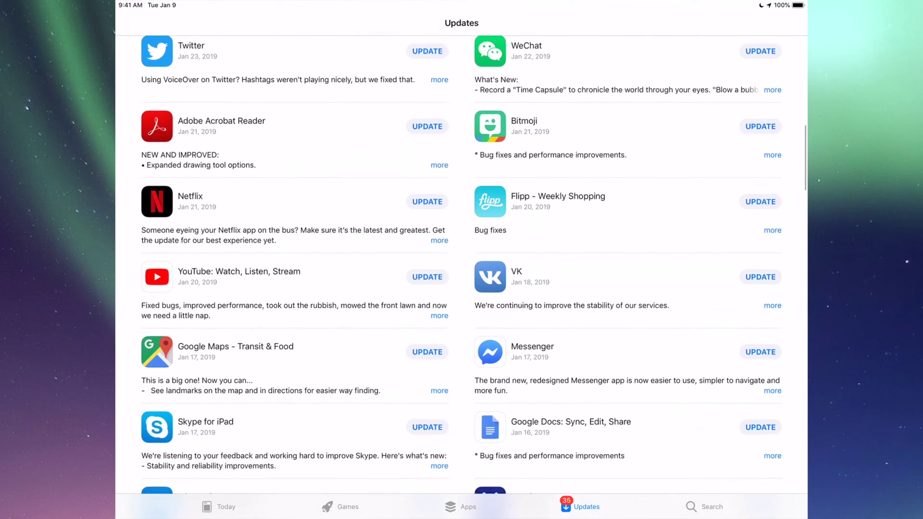
scroll(462, 267, down, 4)
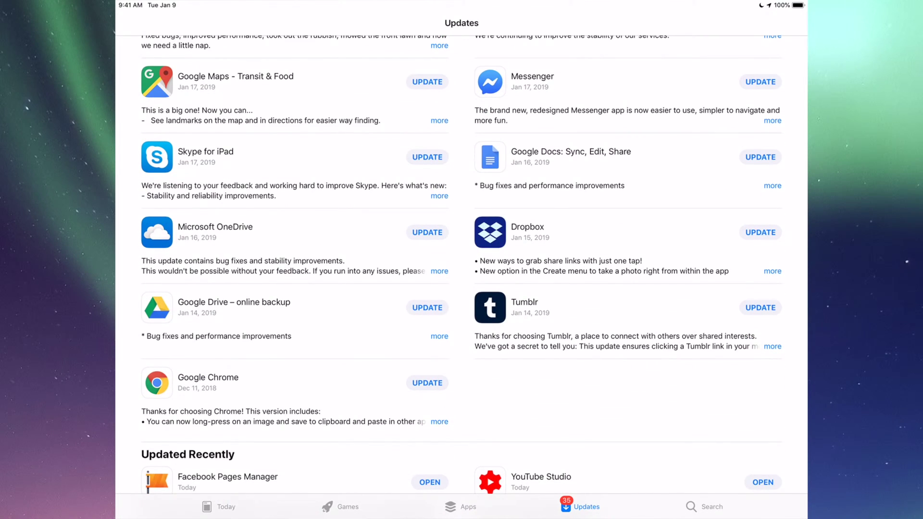
scroll(462, 268, up, 3)
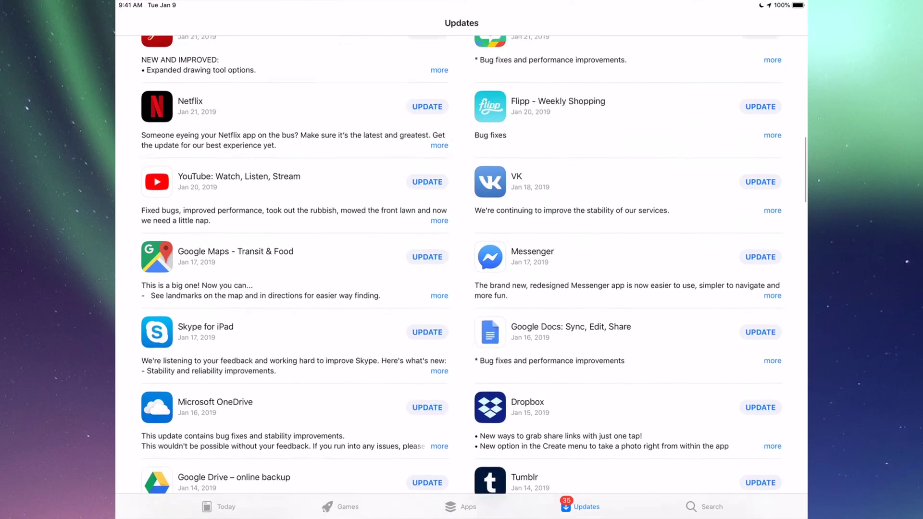
scroll(462, 267, up, 3)
scroll(462, 267, up, 4)
scroll(461, 267, up, 4)
scroll(462, 273, up, 2)
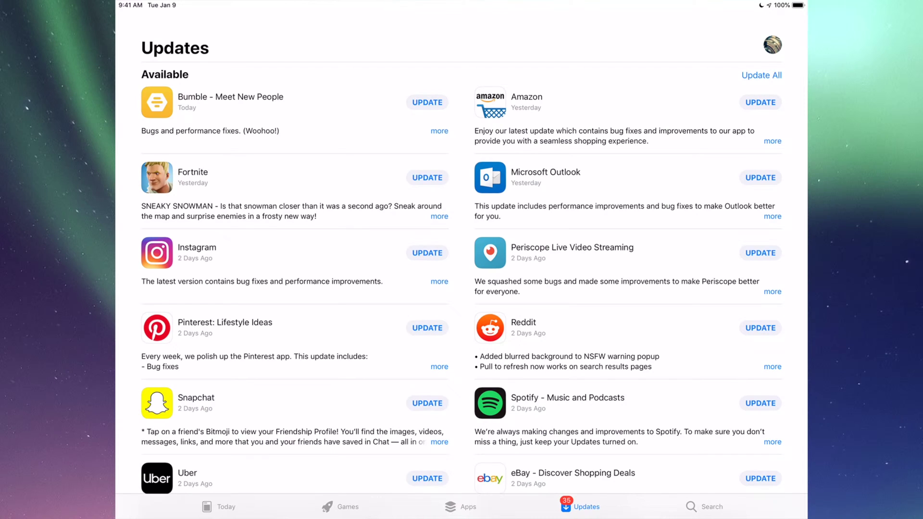
Search the App Store for Fortnite, start its update, and return to the Updates list.
click(705, 507)
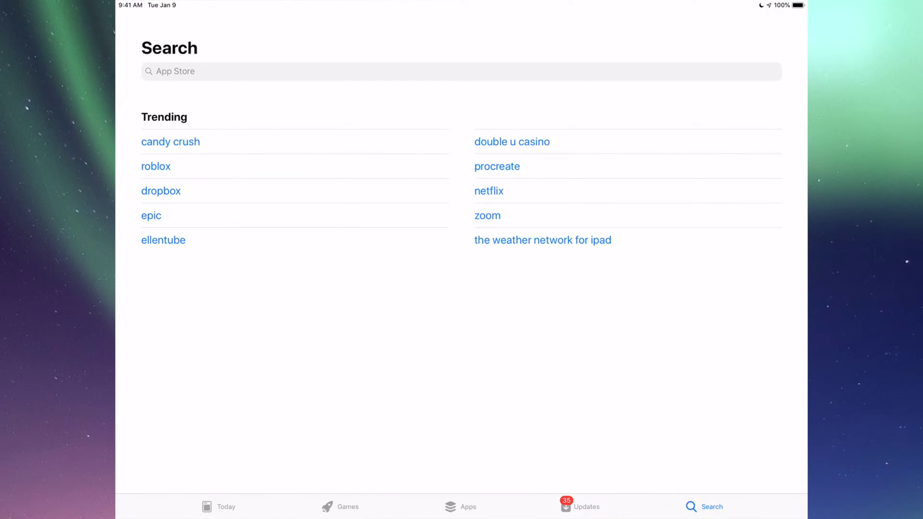
click(462, 71)
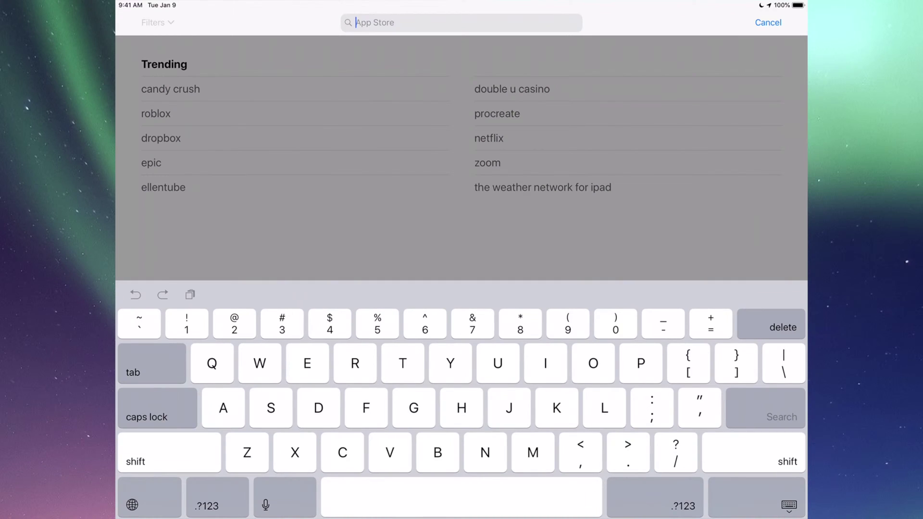
text(Fortnit)
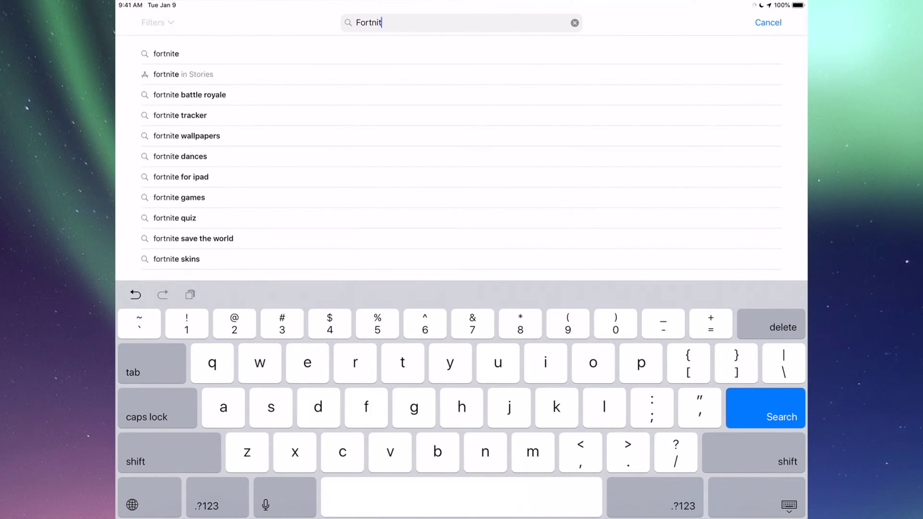
text(e)
key(Return)
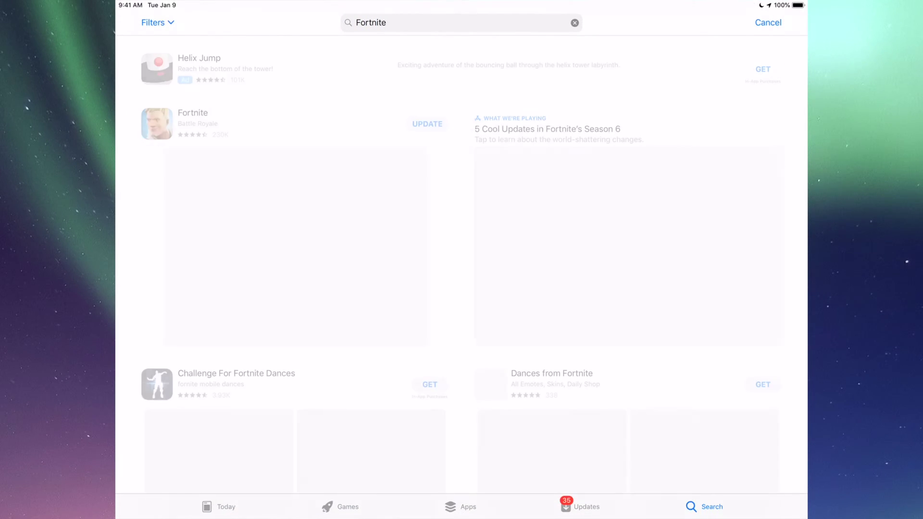
scroll(461, 278, down, 1)
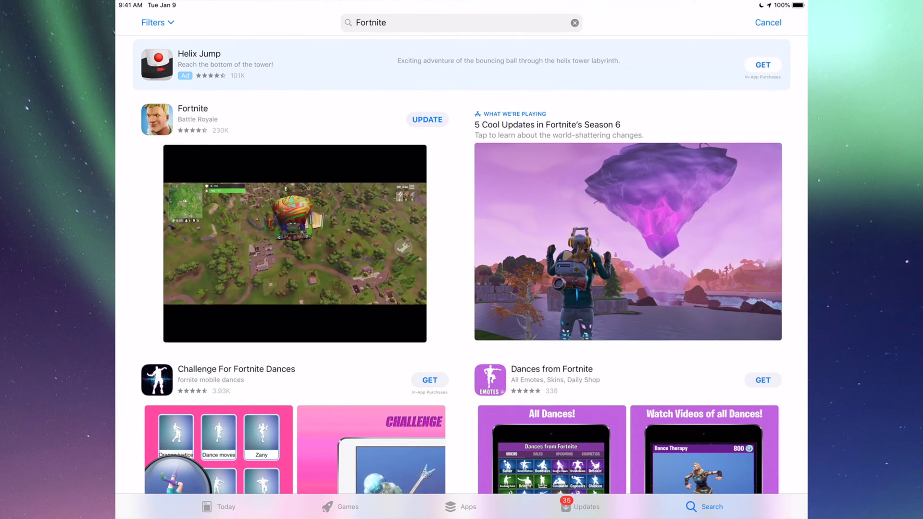
click(427, 119)
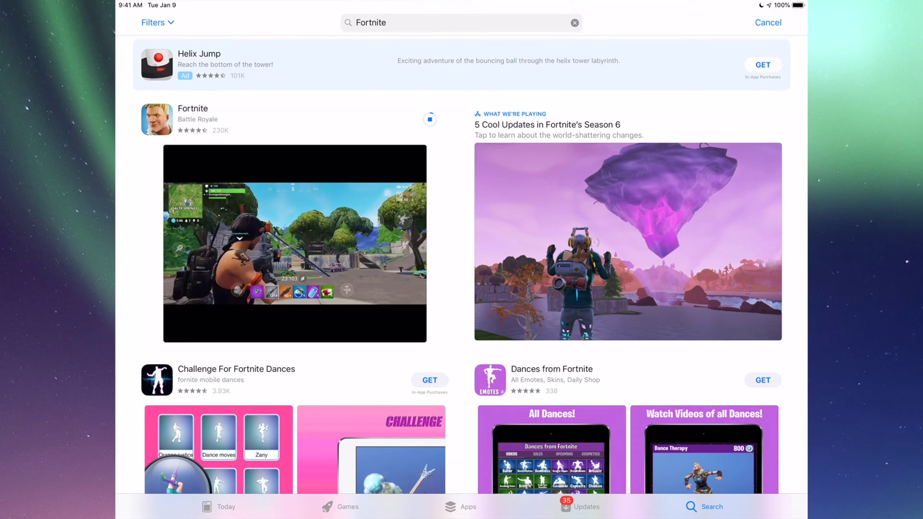
click(581, 507)
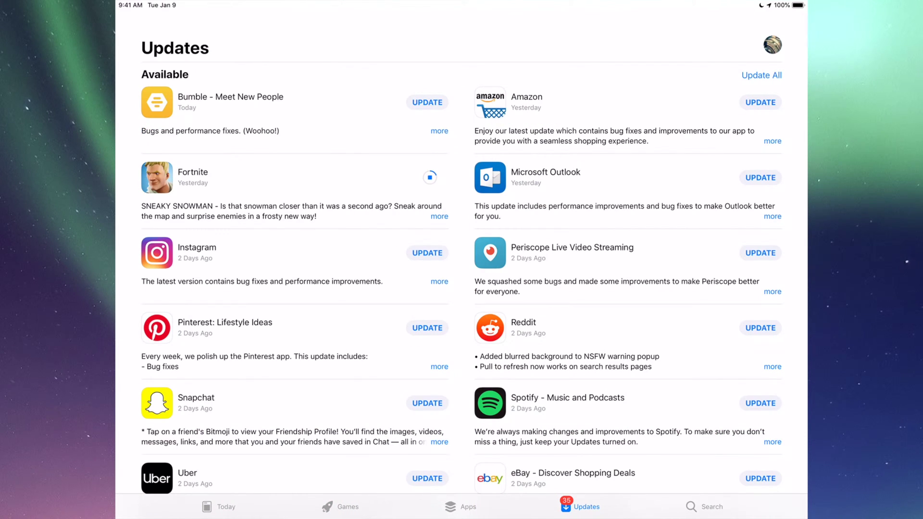
Search for Instagram, start its update, and go to the home screen.
click(705, 506)
click(573, 22)
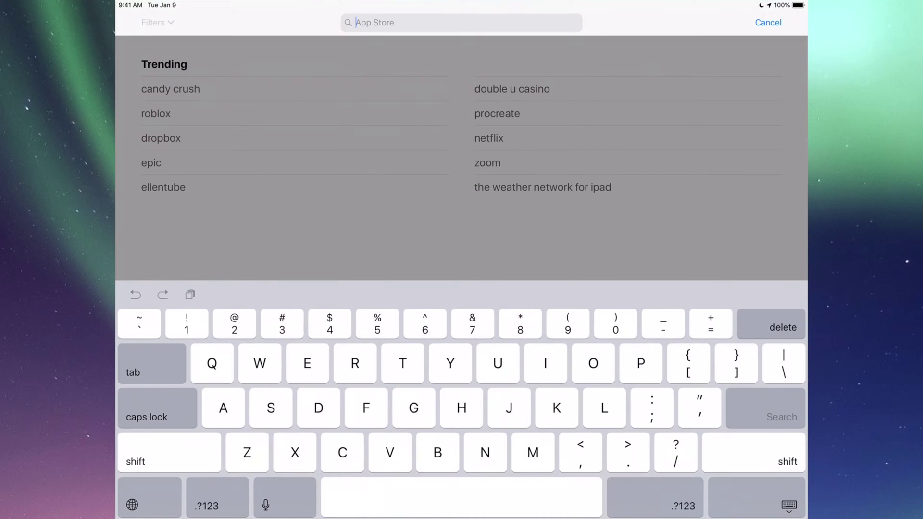
text(Instagram)
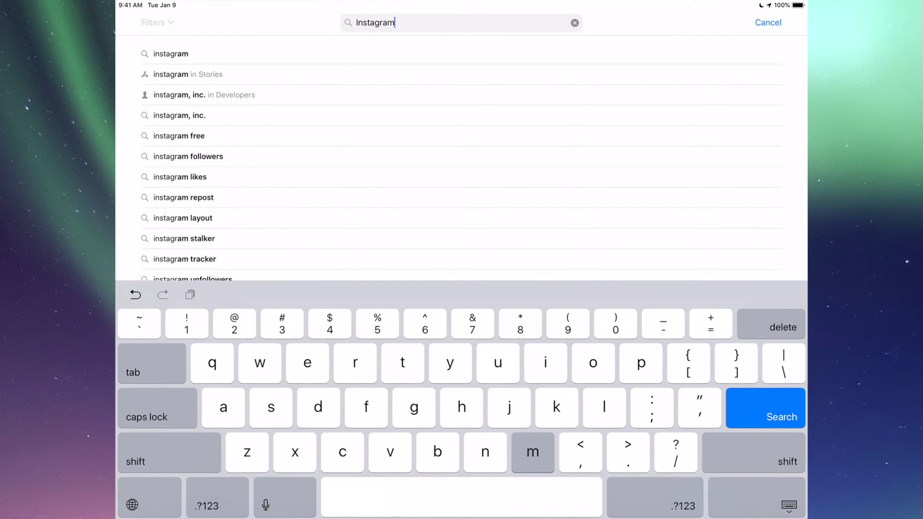
key(Return)
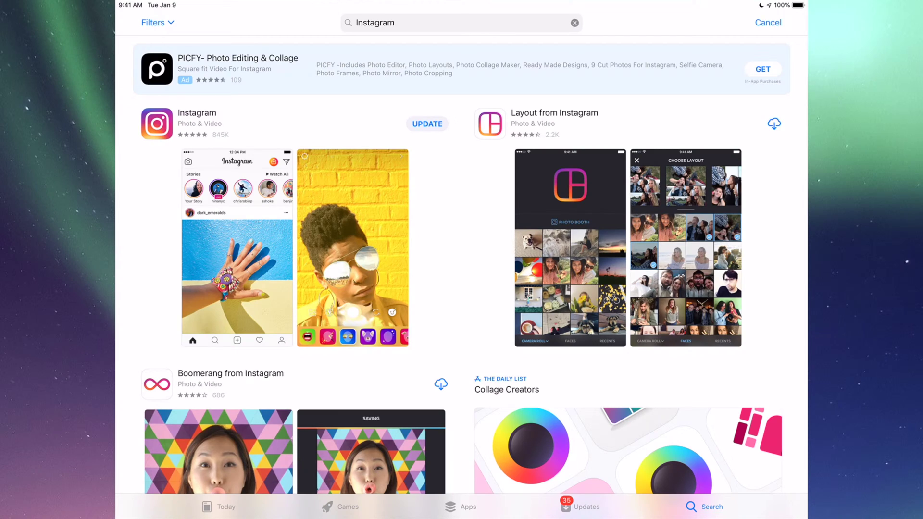
click(427, 124)
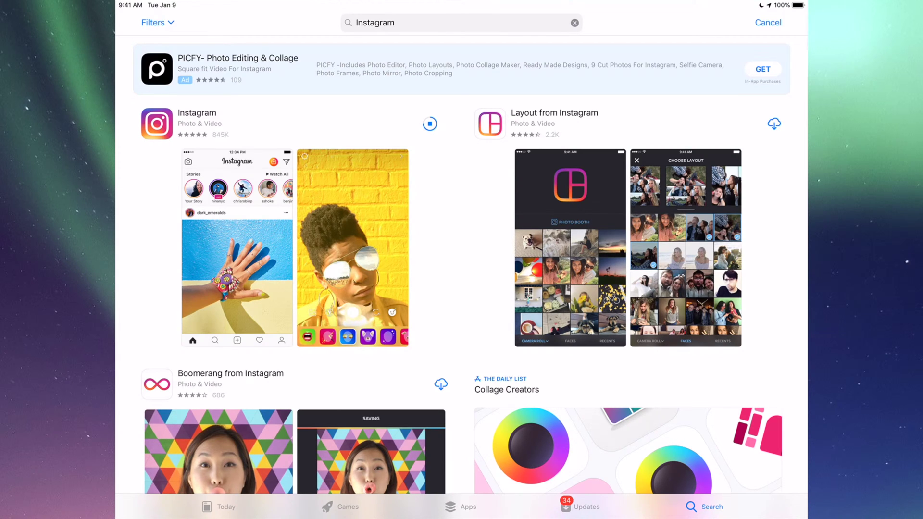
key(super+h)
key(super+h)
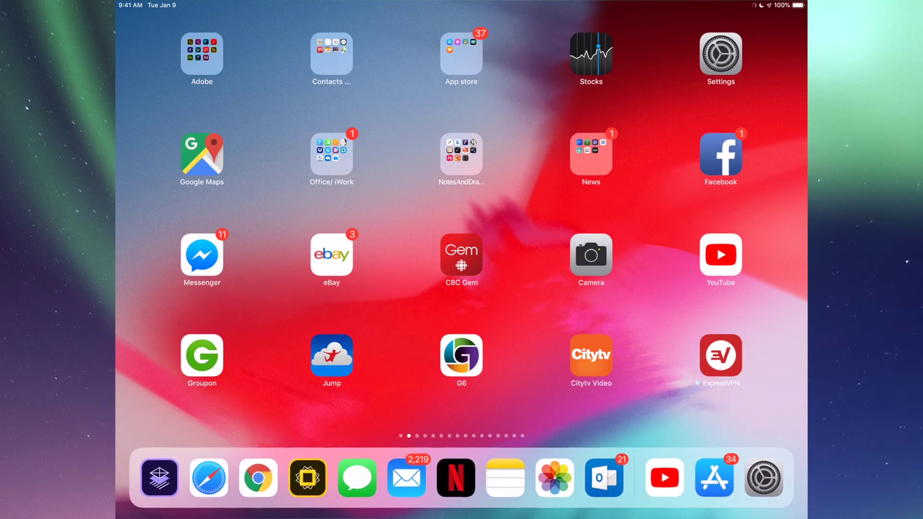
Confirm iOS 12.1.3 is up to date in Software Update, then reopen App Store Updates.
click(721, 53)
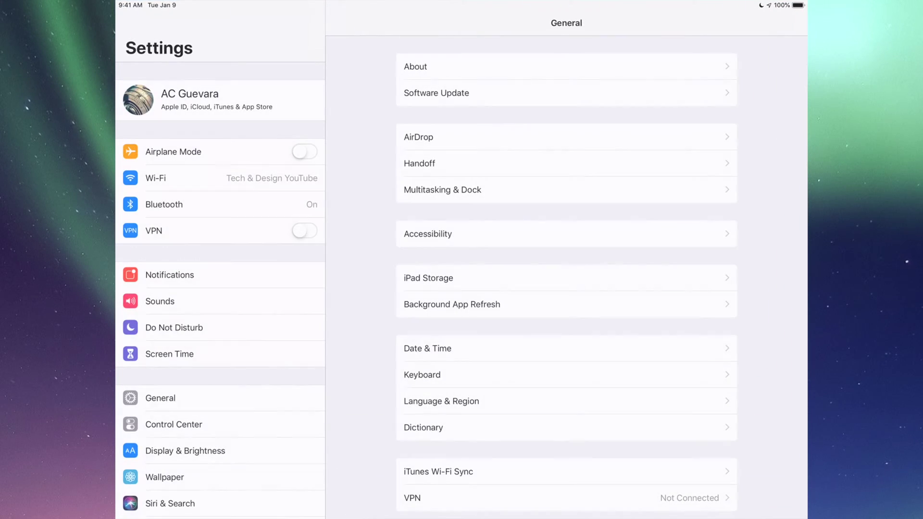
scroll(220, 260, down, 3)
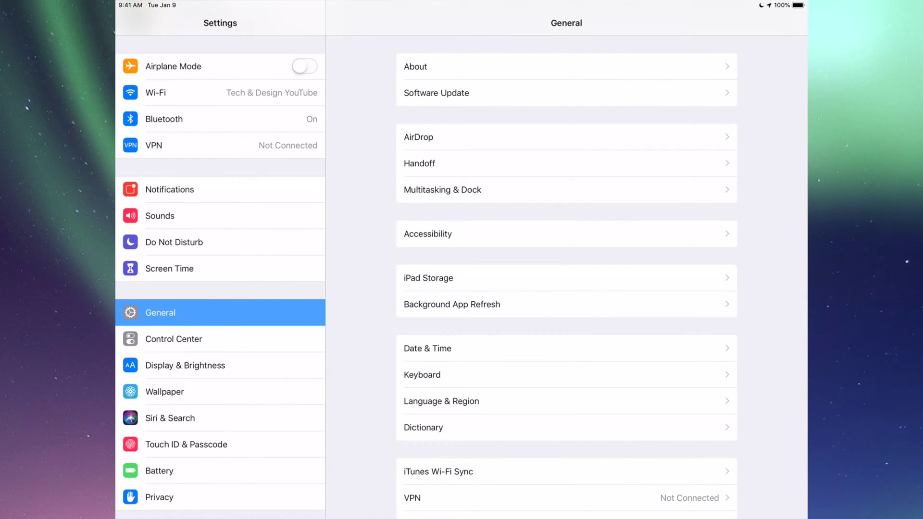
scroll(220, 289, down, 2)
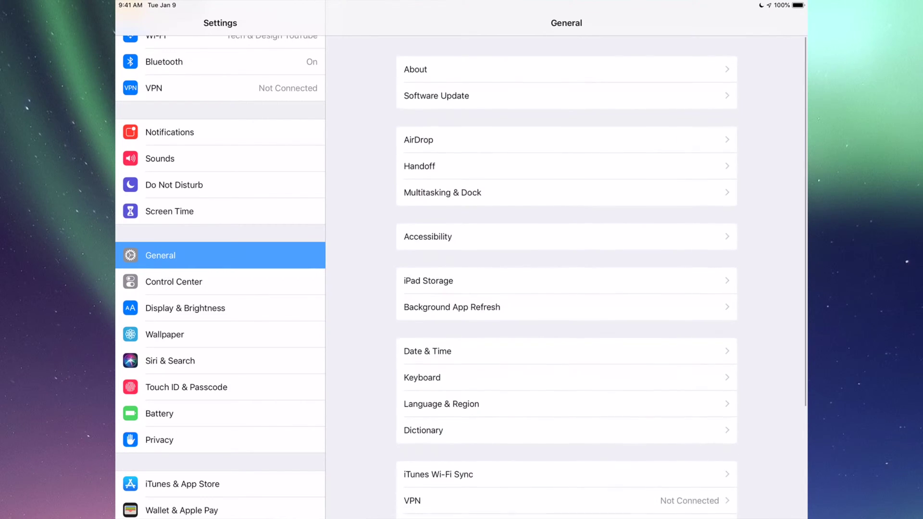
click(436, 92)
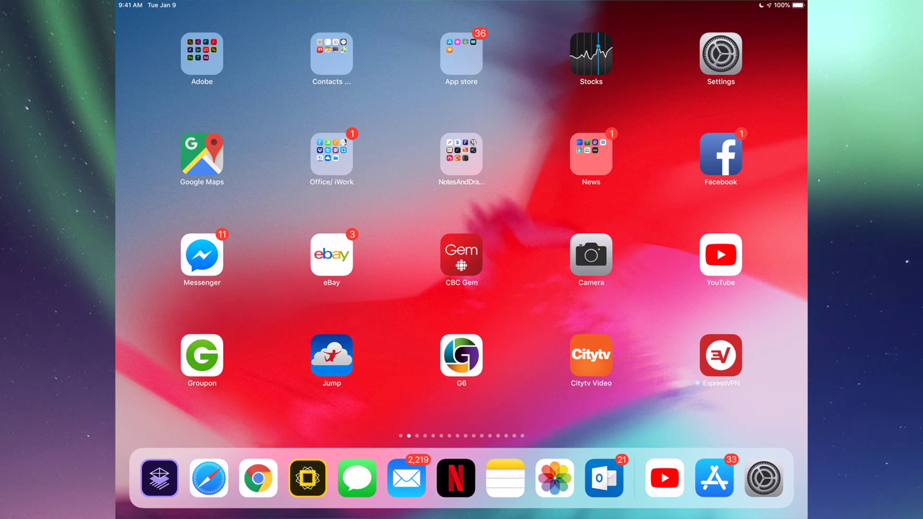
click(462, 53)
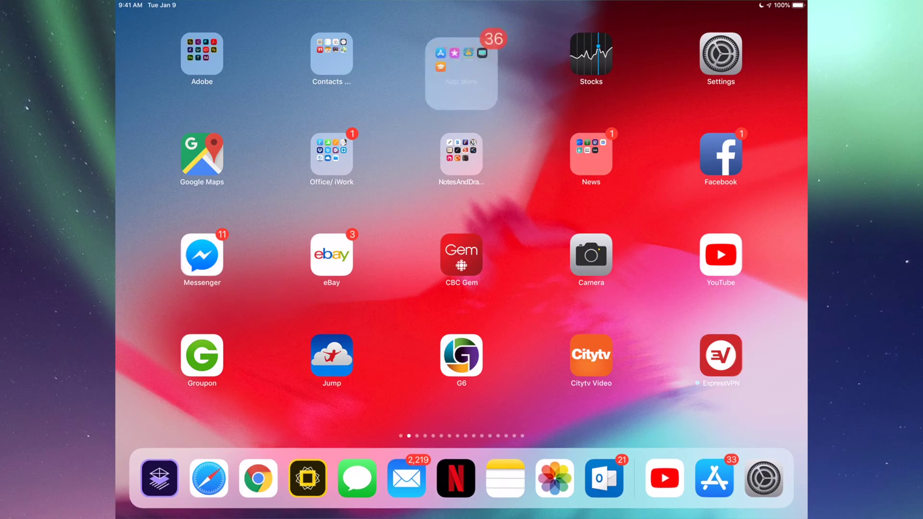
click(334, 132)
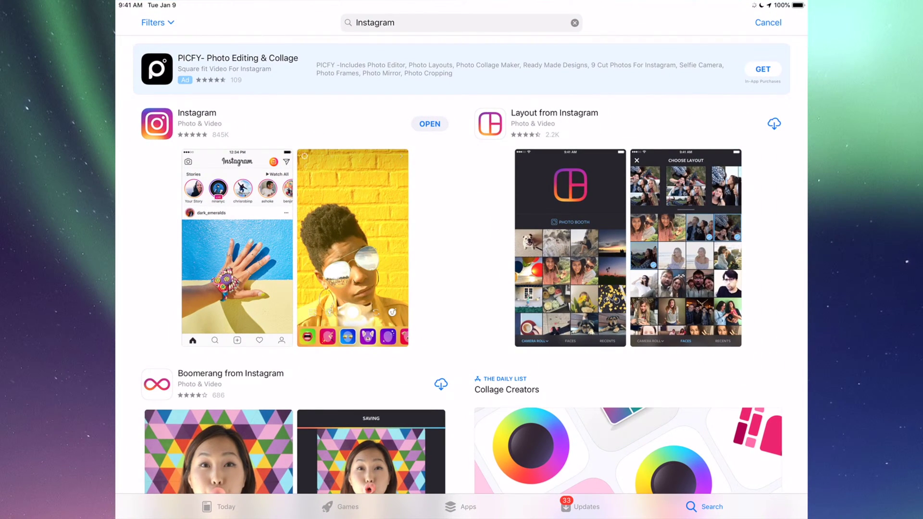
click(580, 506)
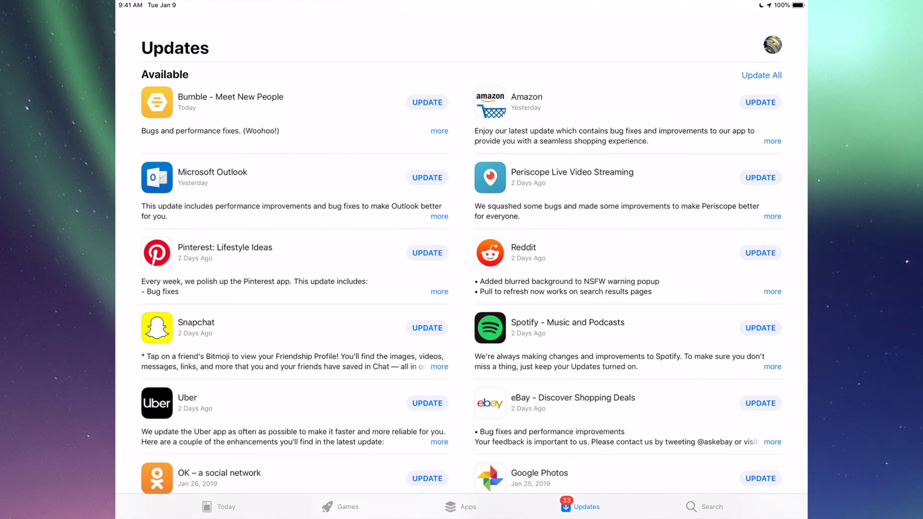
Switch from the App Store to Settings using the App Switcher.
drag(462, 515, 461, 288)
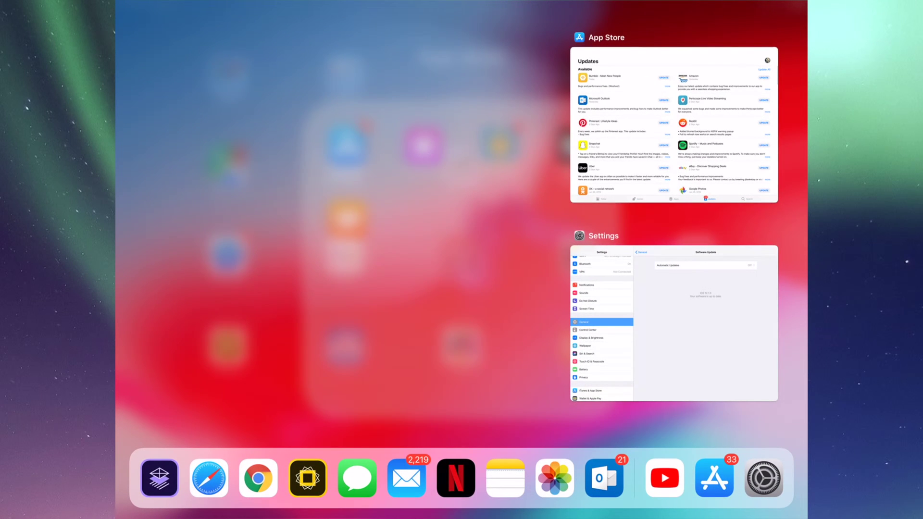
click(674, 324)
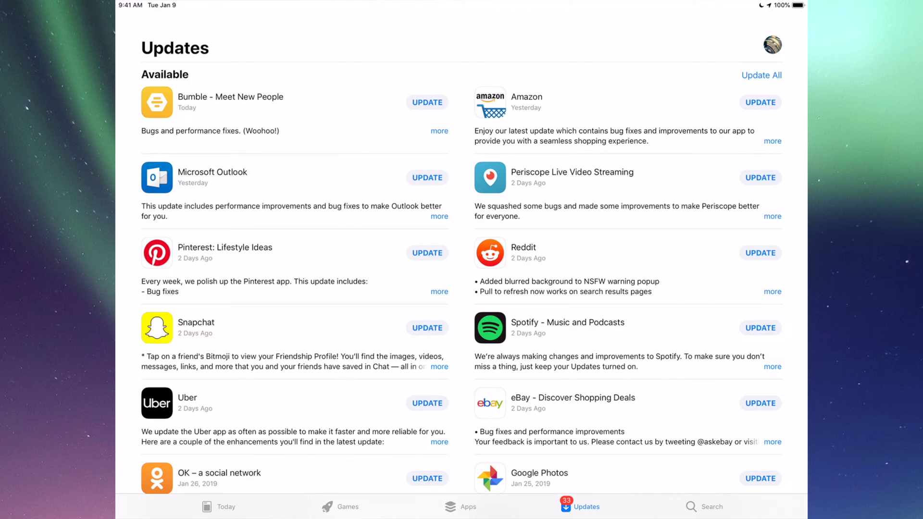
Start updates for Bumble, Amazon, Outlook, Periscope, Pinterest, Reddit, Snapchat and Spotify.
click(427, 103)
click(761, 102)
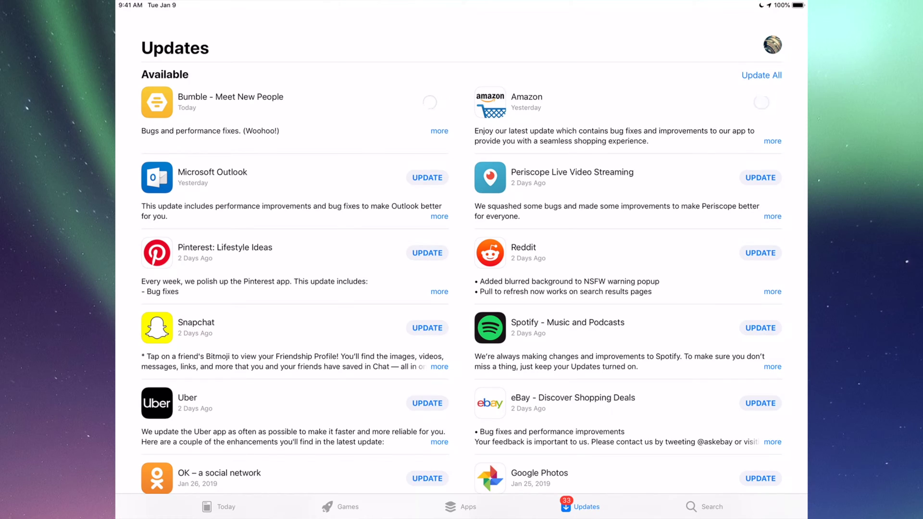
click(427, 178)
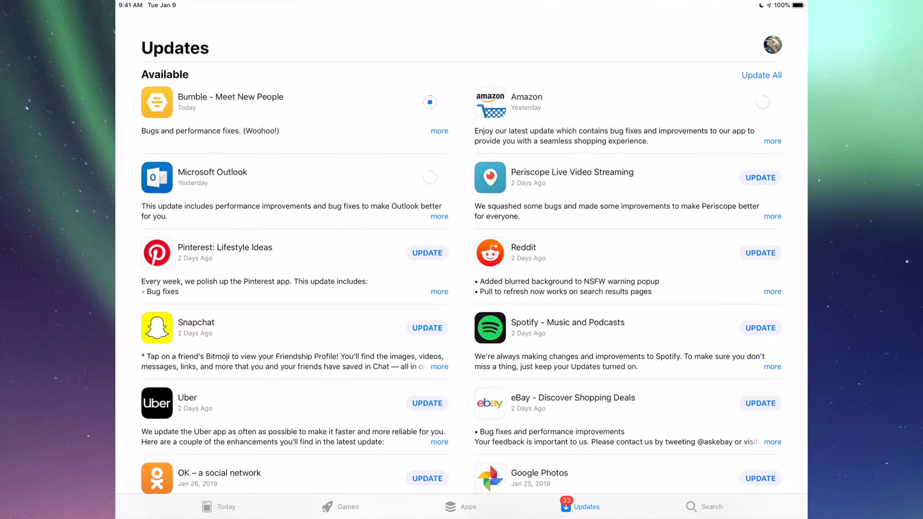
click(760, 178)
click(428, 252)
click(761, 253)
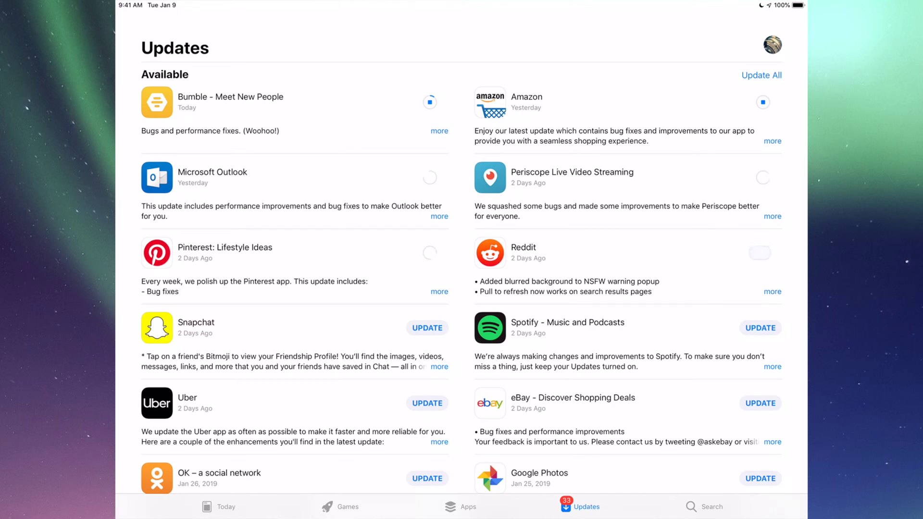
click(427, 327)
click(761, 328)
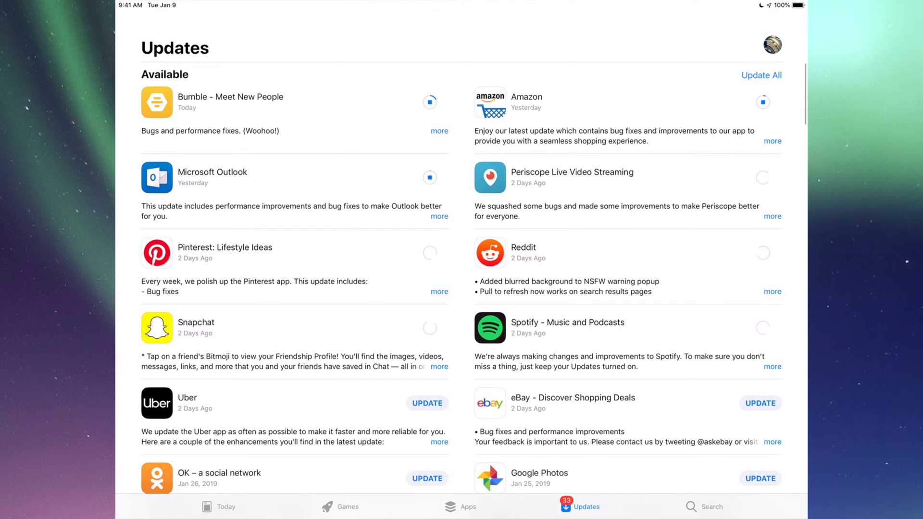
scroll(462, 288, down, 3)
scroll(462, 289, up, 3)
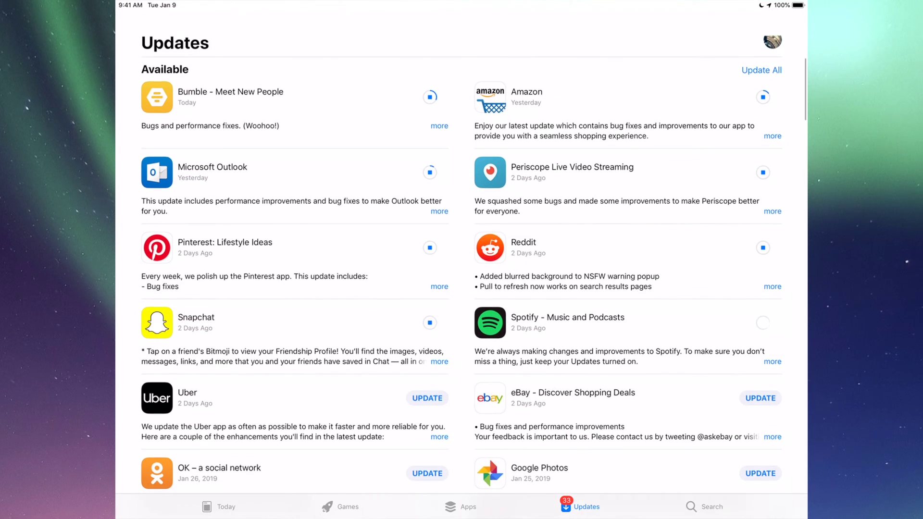
scroll(462, 265, down, 5)
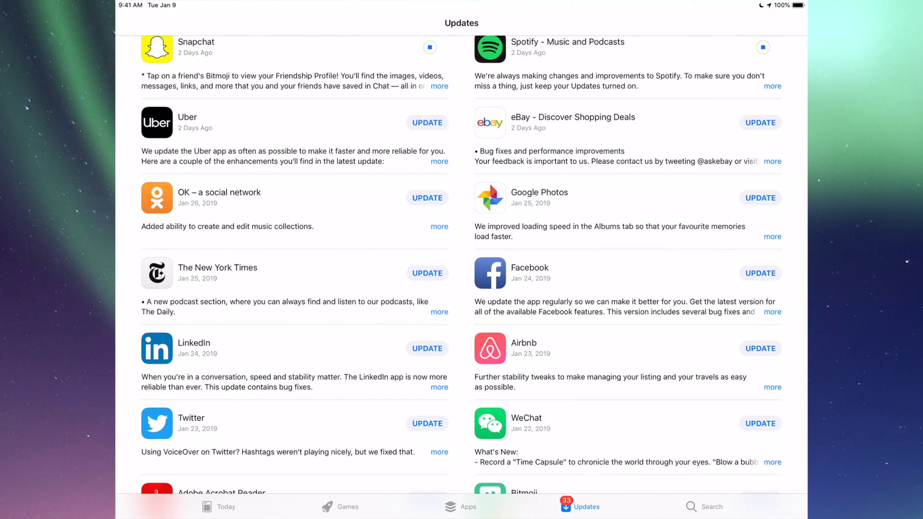
Start updates for Uber, Google Photos, Facebook, Airbnb, WeChat, Twitter, Bitmoji, Netflix, Skype and Tumblr.
click(427, 124)
click(760, 198)
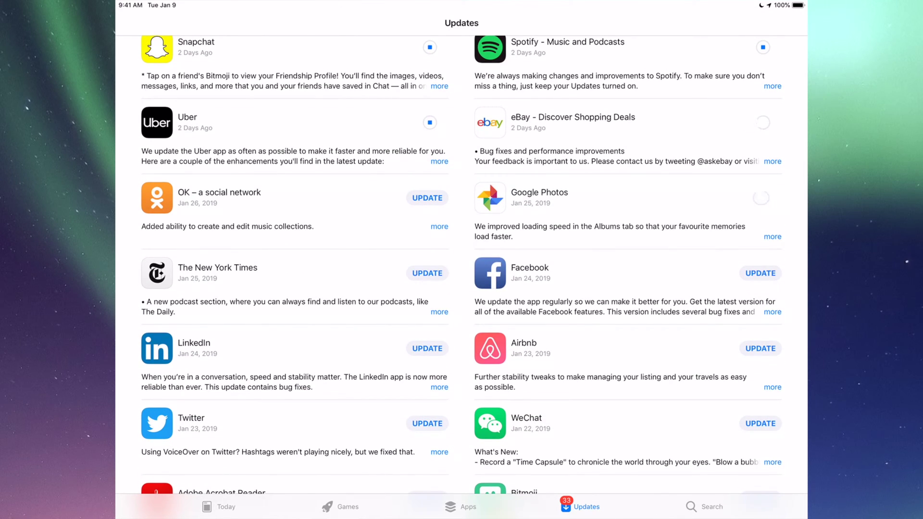
scroll(462, 277, down, 2)
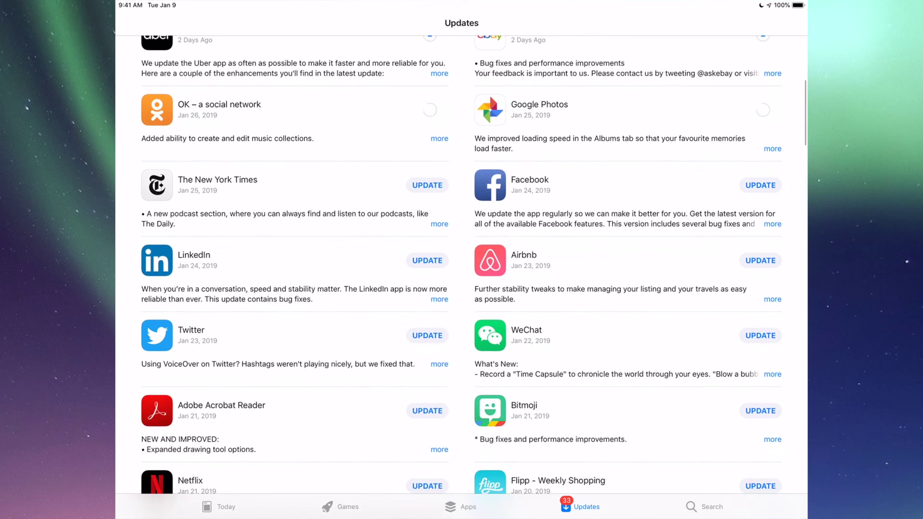
click(760, 185)
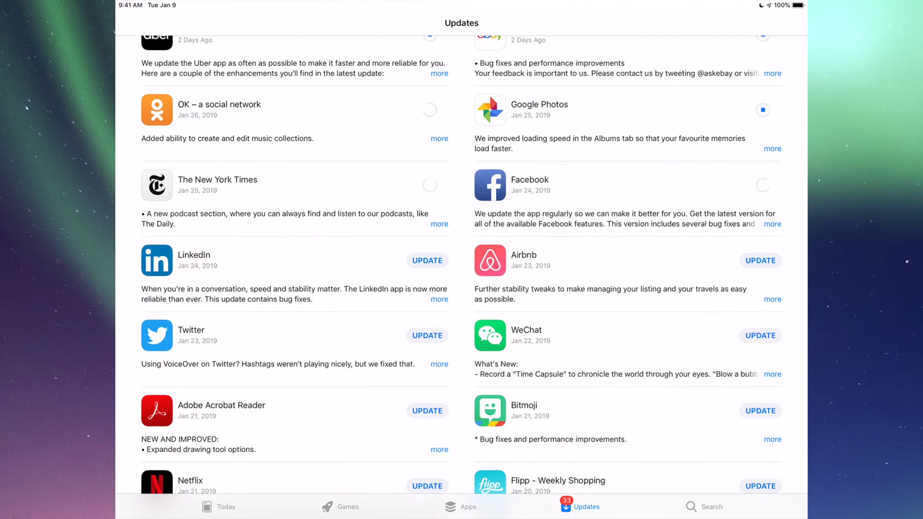
click(760, 261)
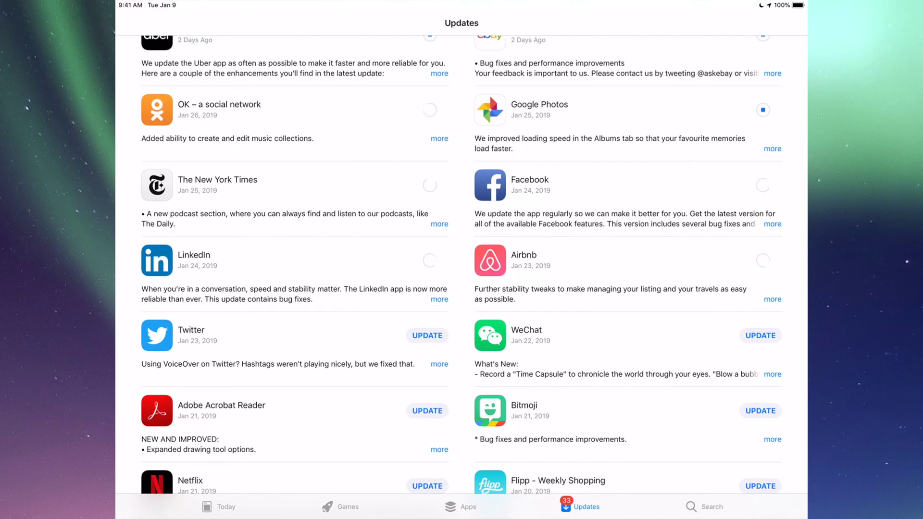
click(760, 335)
scroll(462, 274, down, 2)
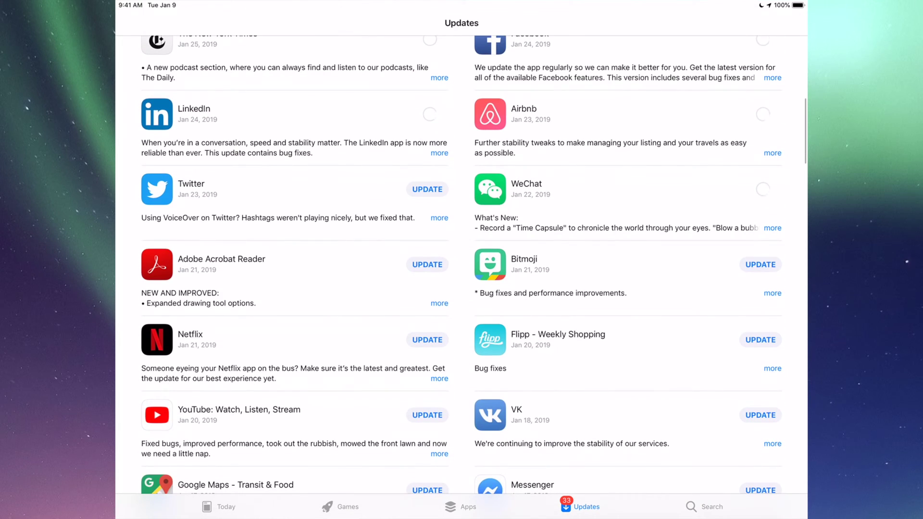
click(427, 189)
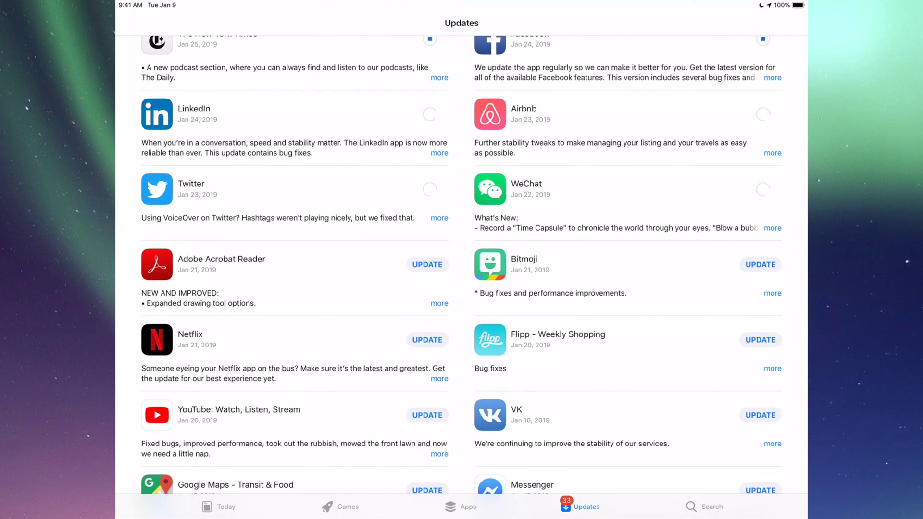
scroll(461, 274, down, 2)
click(760, 161)
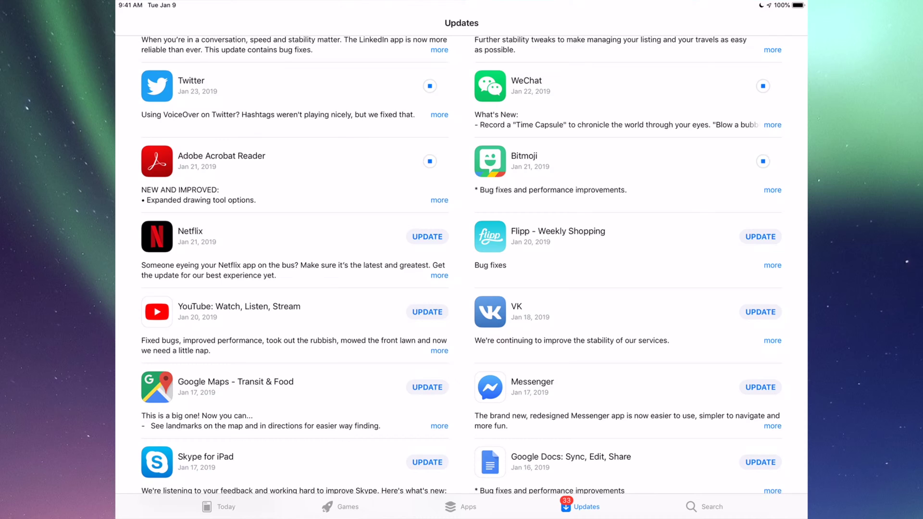
click(760, 161)
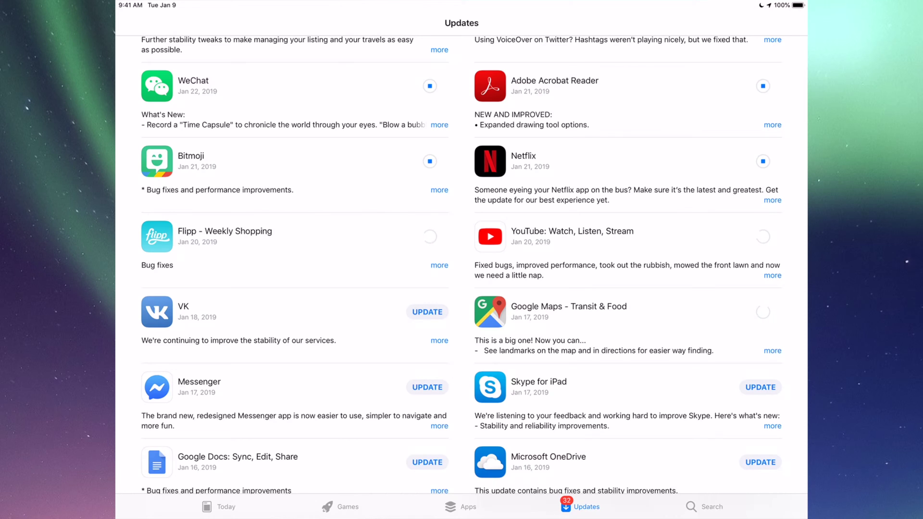
scroll(462, 265, down, 2)
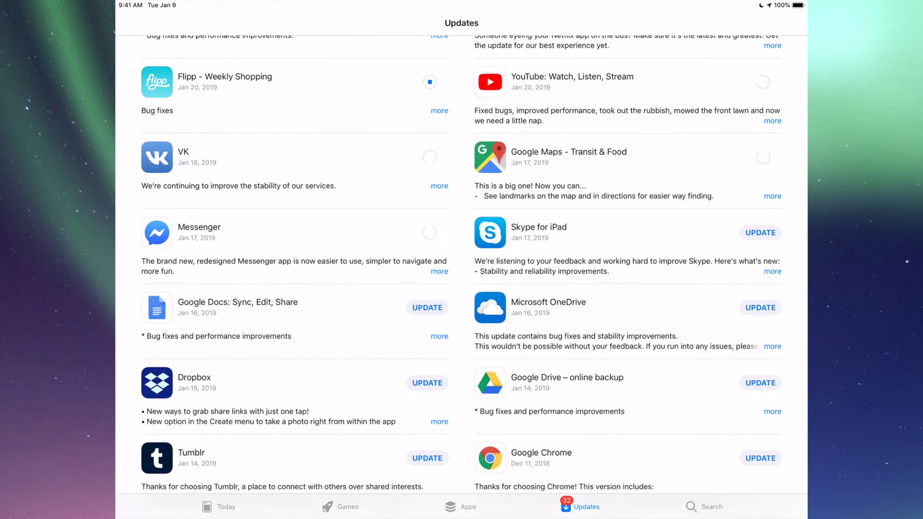
click(761, 232)
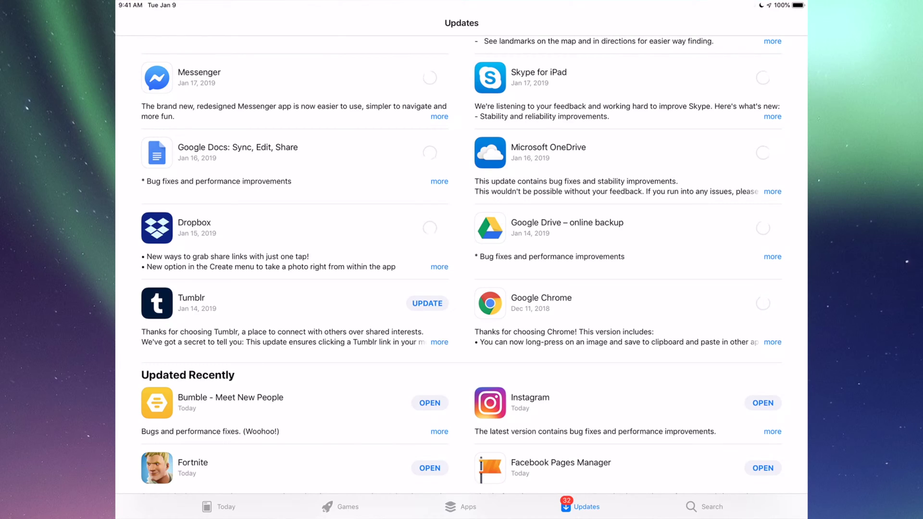
click(427, 303)
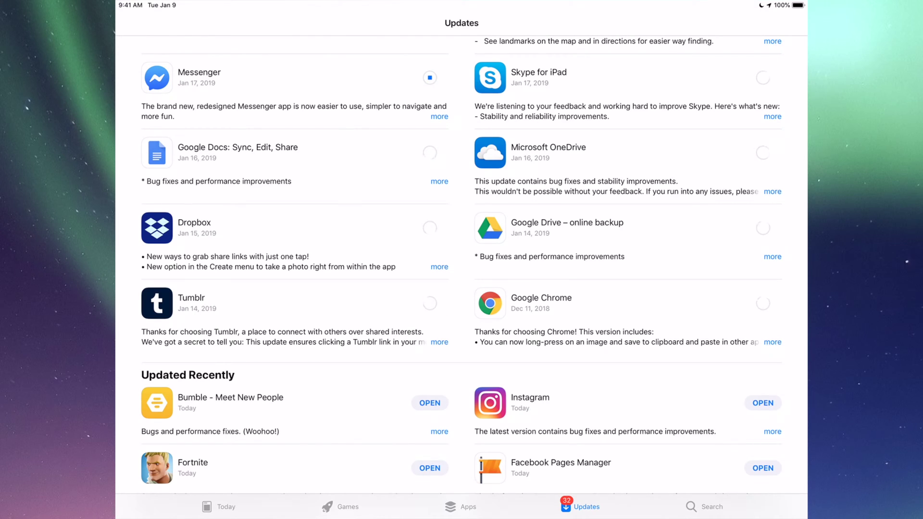
scroll(461, 263, up, 15)
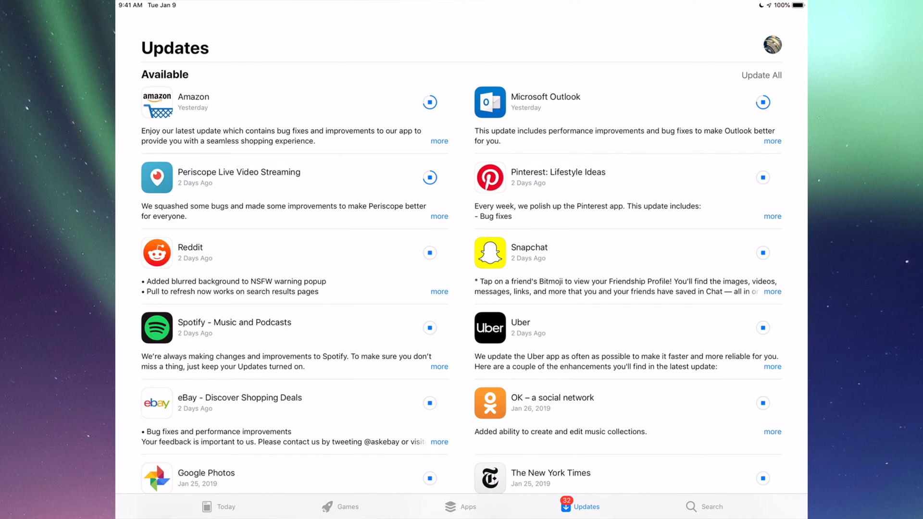
scroll(462, 289, down, 3)
scroll(462, 289, down, 3)
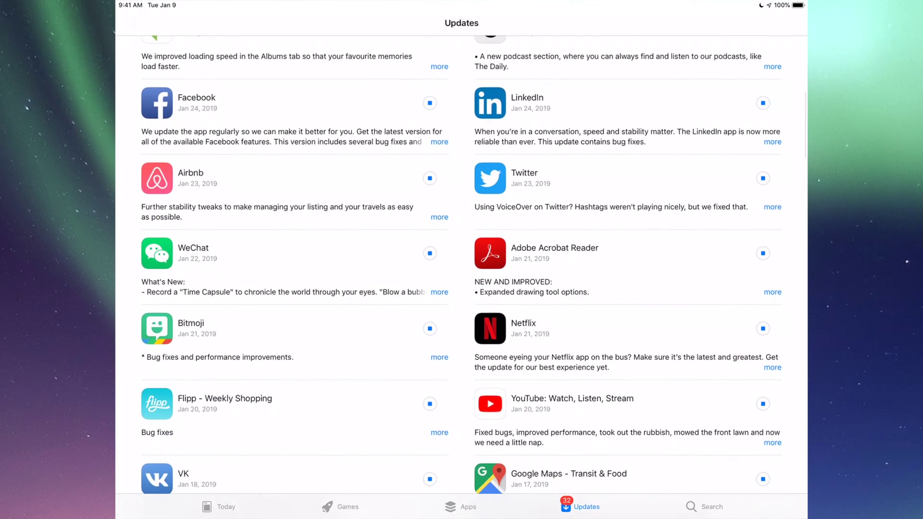
scroll(462, 263, up, 3)
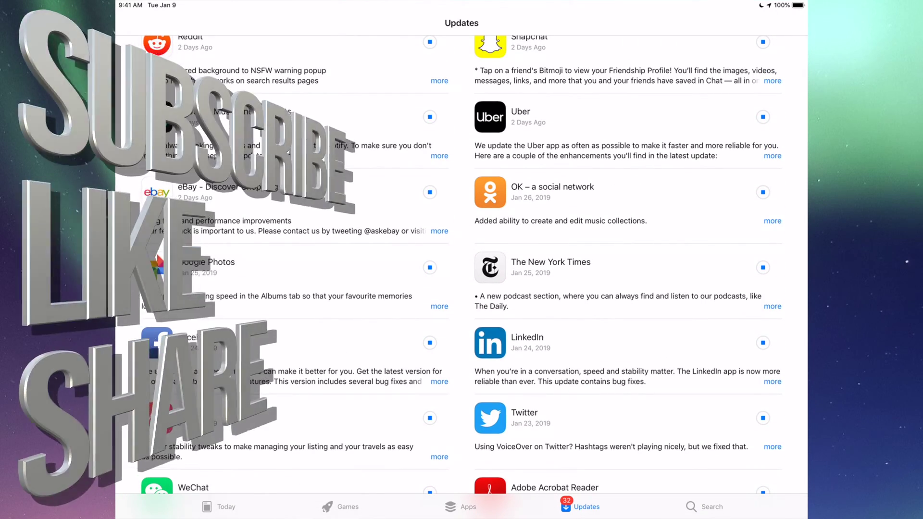
scroll(461, 289, down, 3)
scroll(461, 289, down, 3)
scroll(462, 289, down, 3)
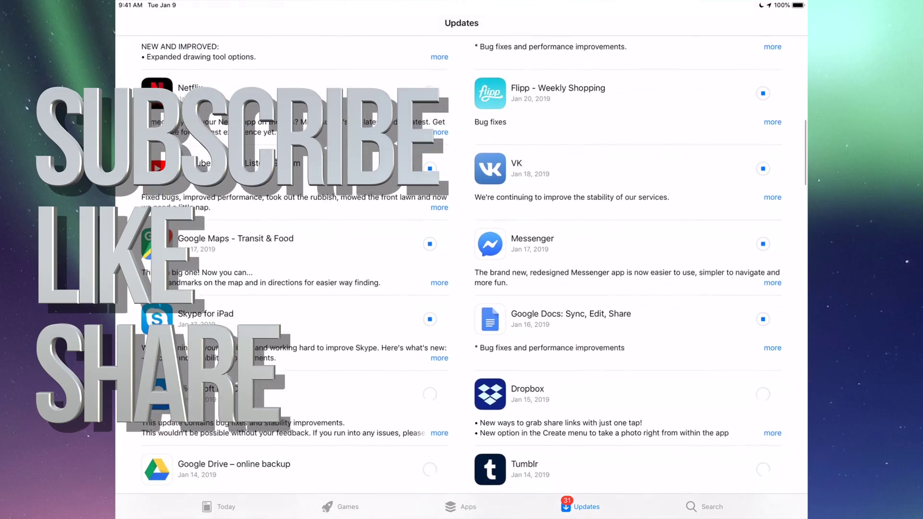
scroll(462, 288, down, 3)
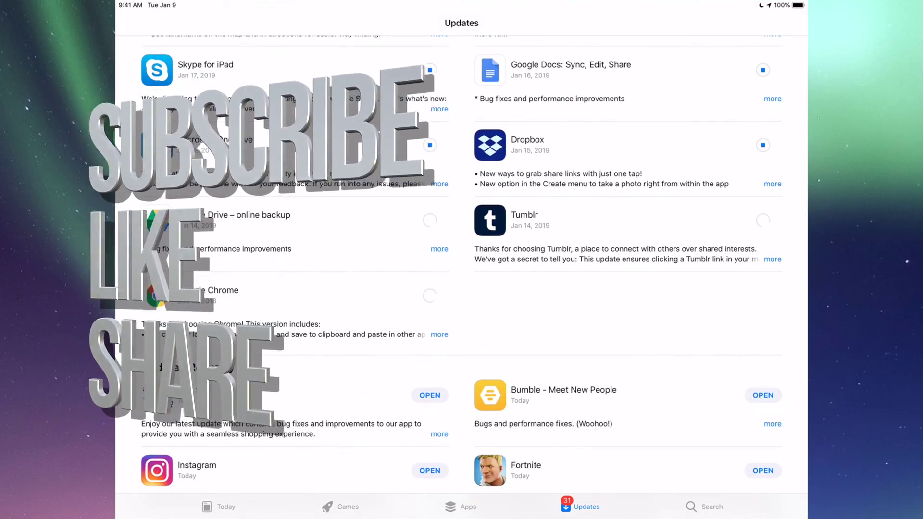